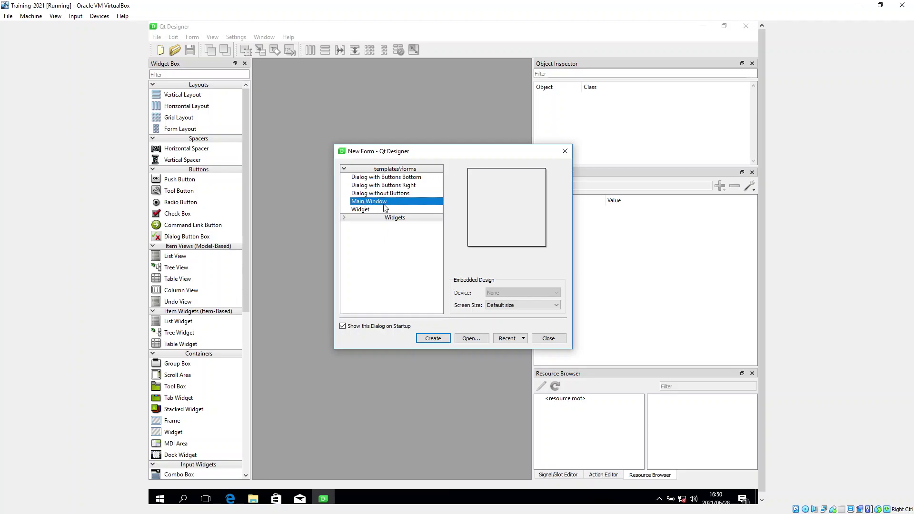
# Create a new Main Window form and place an MDI Area in its upper-left corner
pyautogui.click(432, 341)
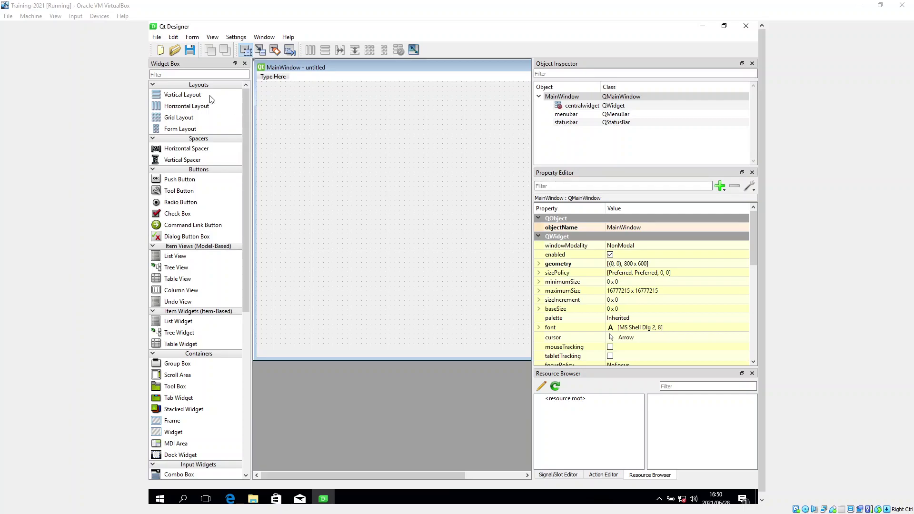
pyautogui.click(180, 445)
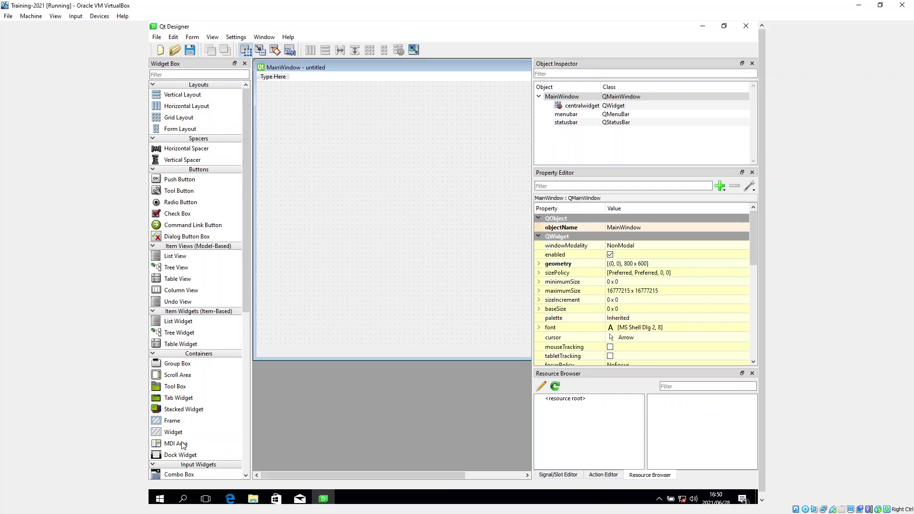
pyautogui.moveTo(176, 446); pyautogui.dragTo(265, 89)
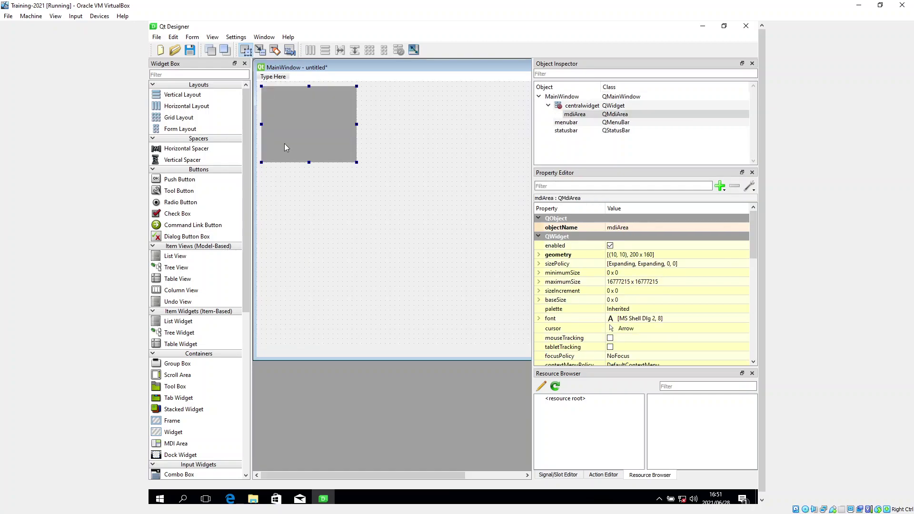
# Enlarge the MDI area to about 761 x 531 so it nearly fills the main window
pyautogui.click(584, 116)
pyautogui.moveTo(357, 161); pyautogui.dragTo(529, 339)
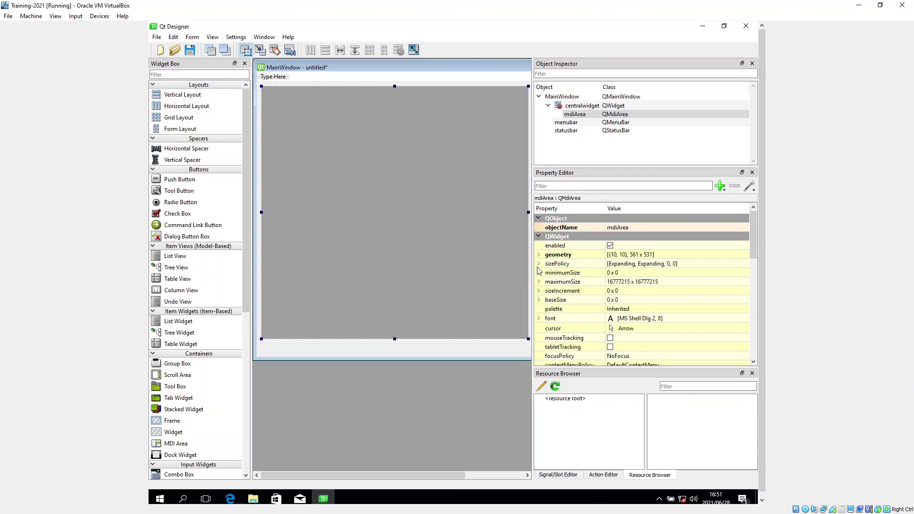
pyautogui.moveTo(532, 268); pyautogui.dragTo(627, 268)
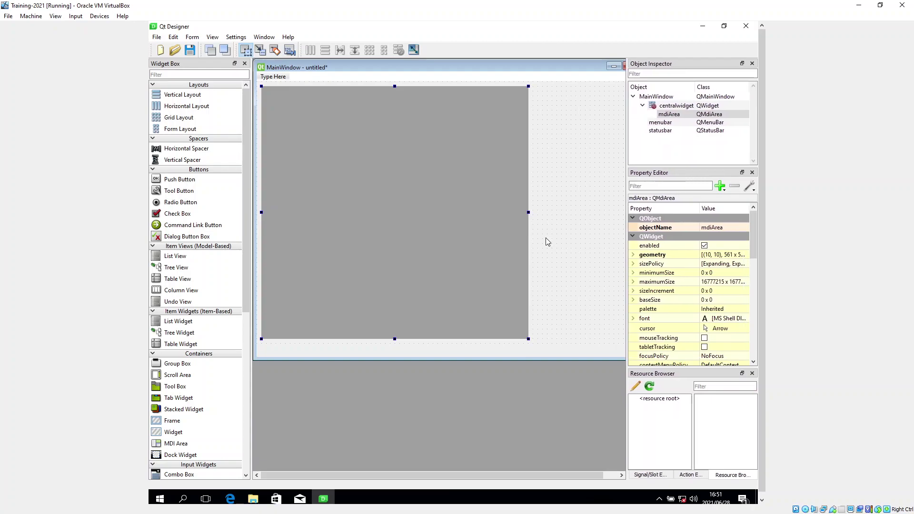
pyautogui.moveTo(528, 213); pyautogui.dragTo(625, 207)
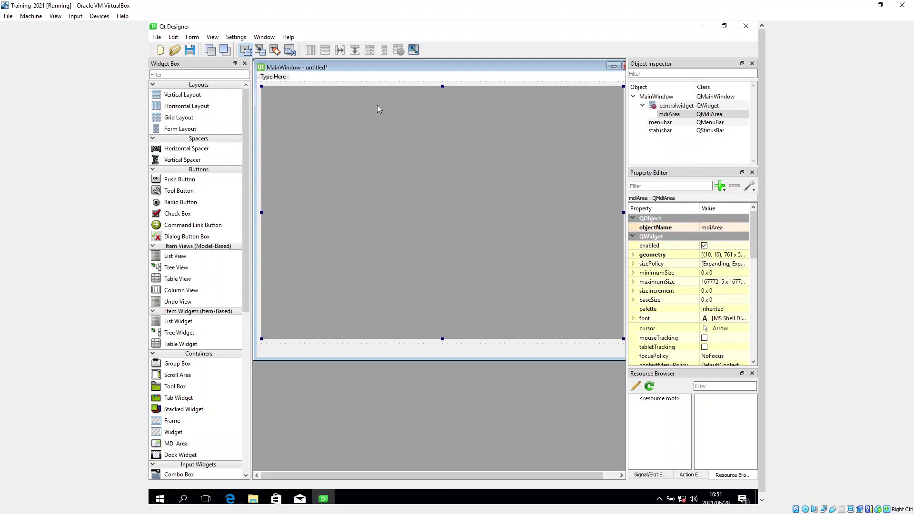
# Save the form as ui_assignment3 in the INF2611 folder
pyautogui.click(157, 38)
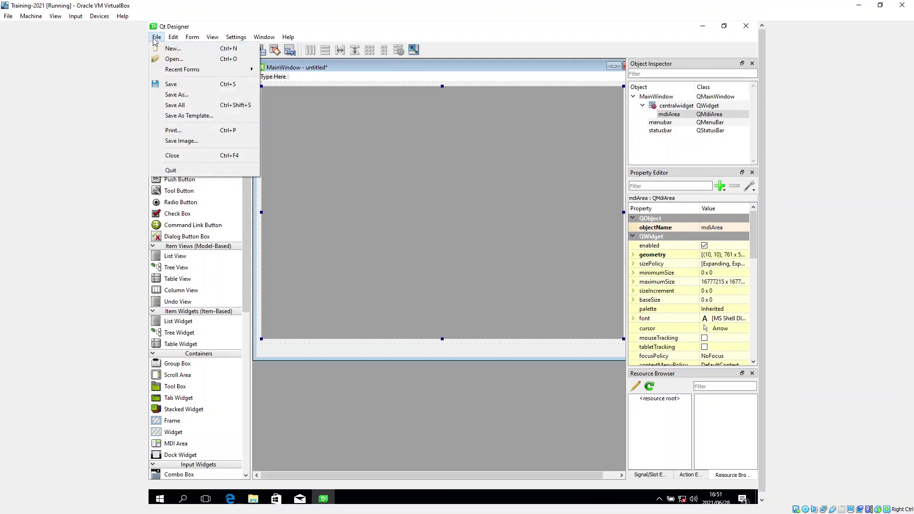
pyautogui.click(176, 97)
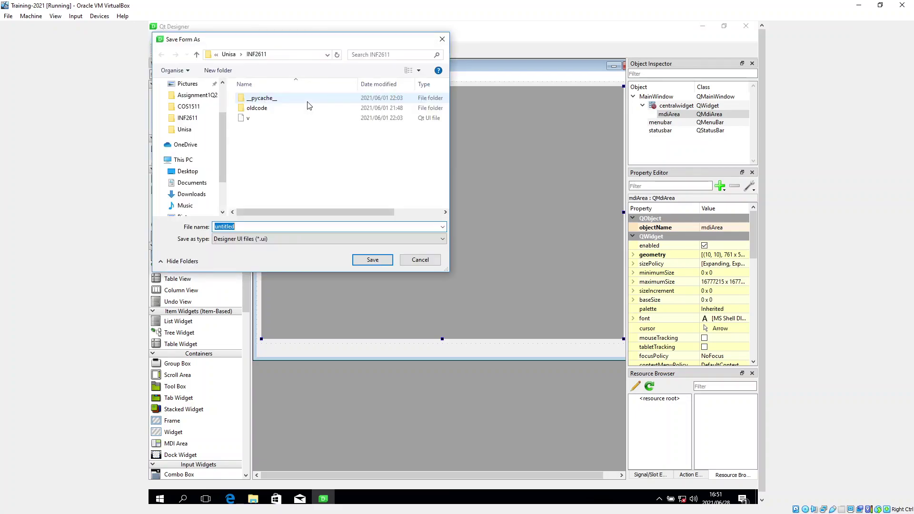
pyautogui.click(248, 56)
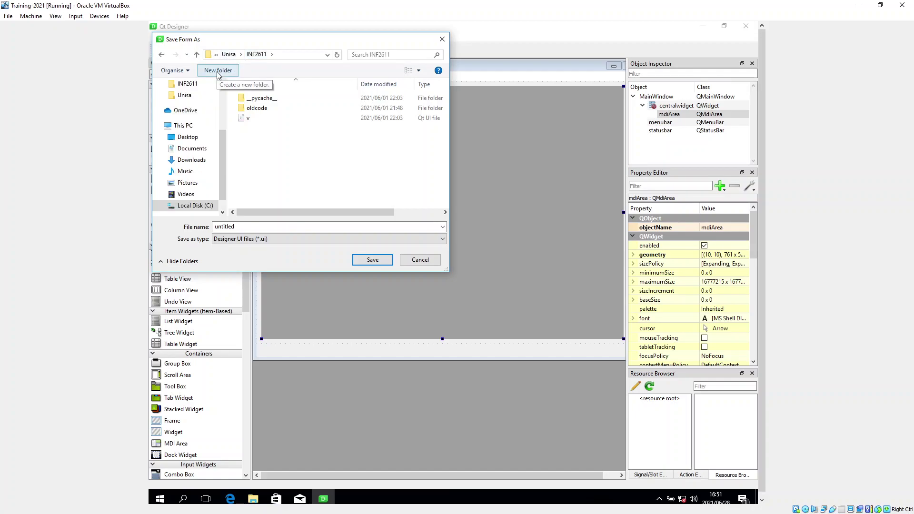
pyautogui.click(250, 227)
pyautogui.write('assignment3')
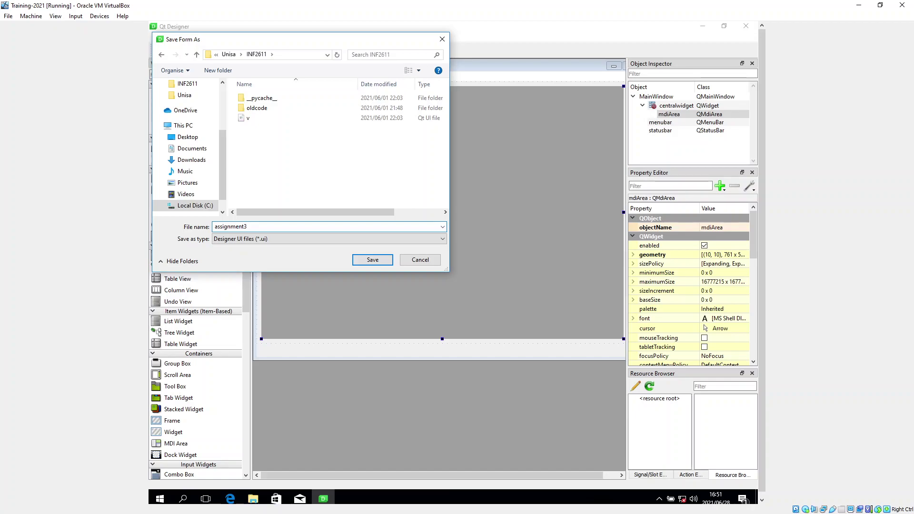
pyautogui.click(214, 227)
pyautogui.write('ui_')
pyautogui.click(373, 260)
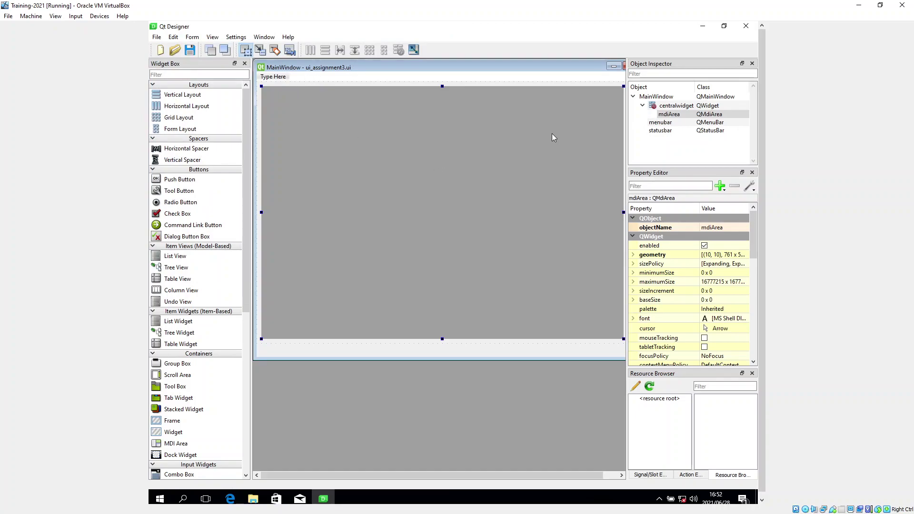
# Add two subwindows to the MDI area, minimising each one
pyautogui.rightClick(320, 107)
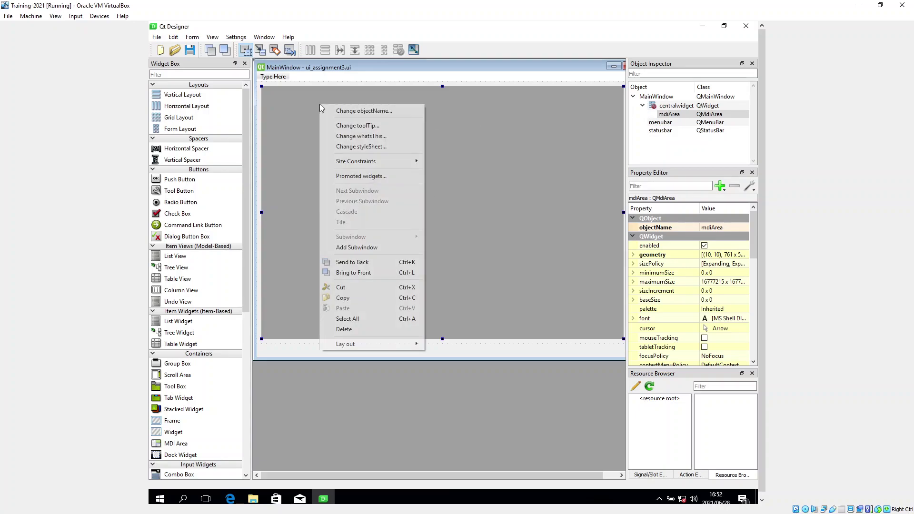
pyautogui.click(357, 247)
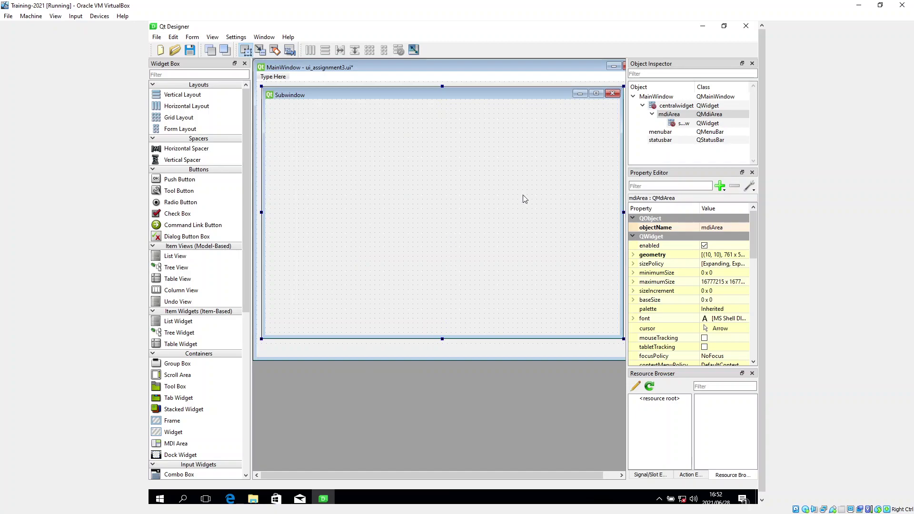
pyautogui.moveTo(696, 87); pyautogui.dragTo(720, 87)
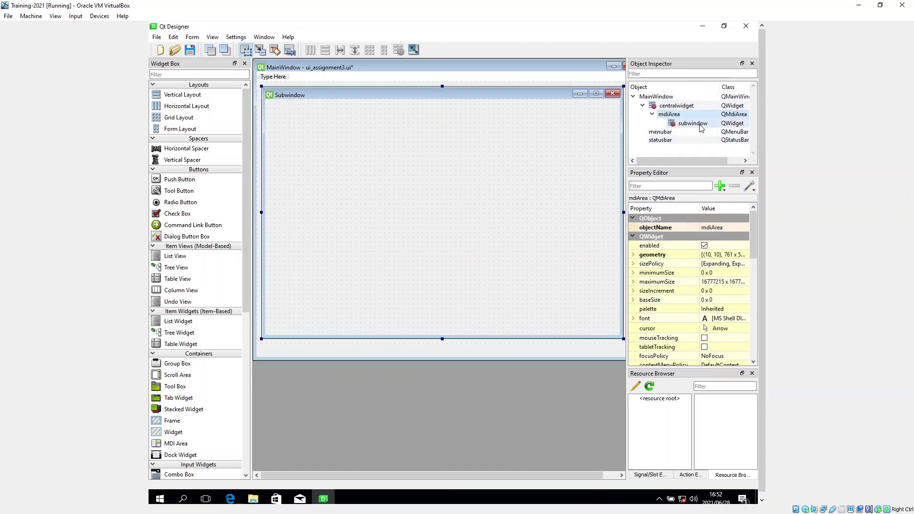
pyautogui.click(580, 94)
pyautogui.rightClick(375, 196)
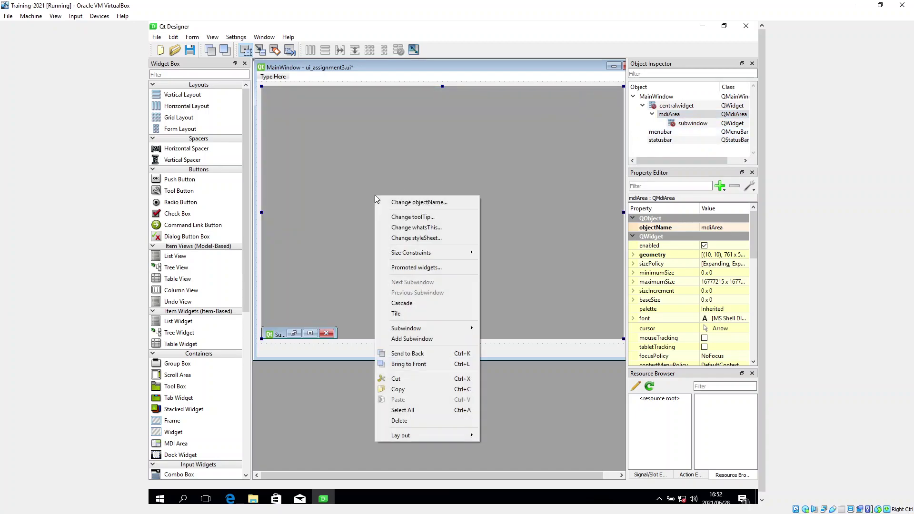
pyautogui.click(411, 339)
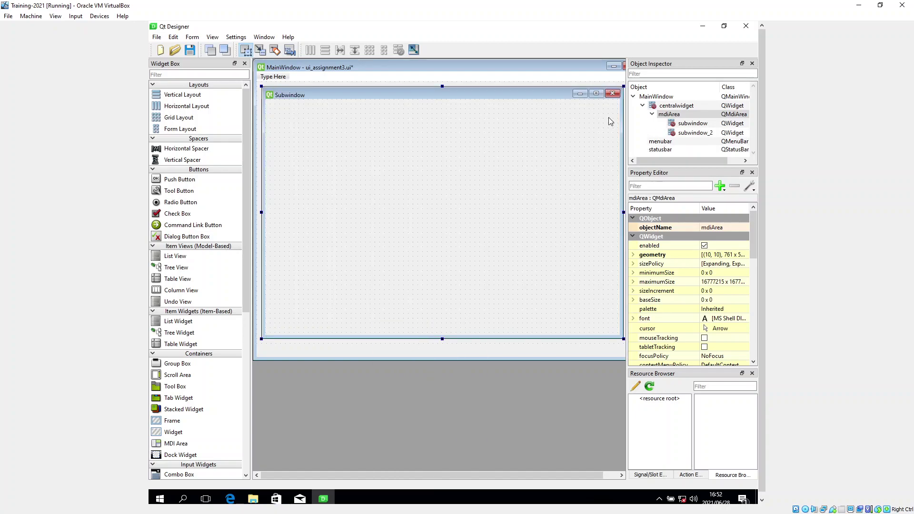
pyautogui.click(580, 95)
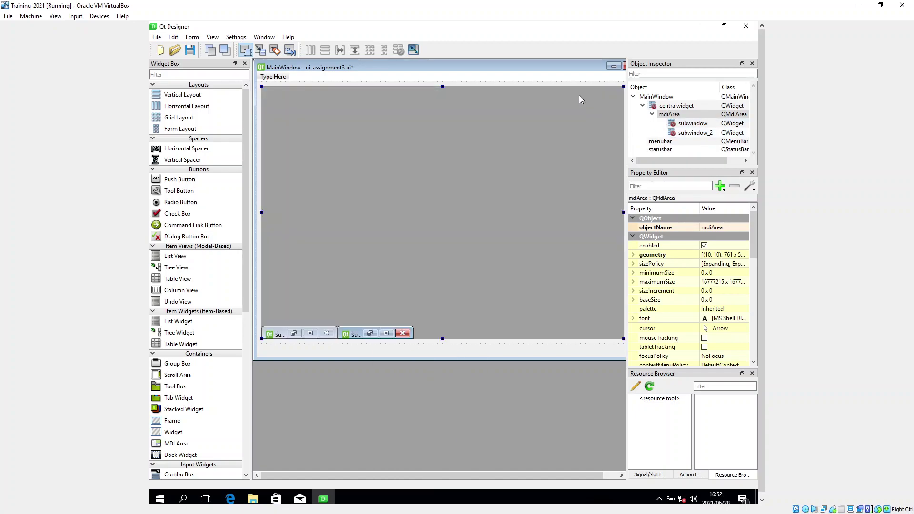
# Add a third and a fourth subwindow to the MDI area, minimising each one
pyautogui.rightClick(365, 206)
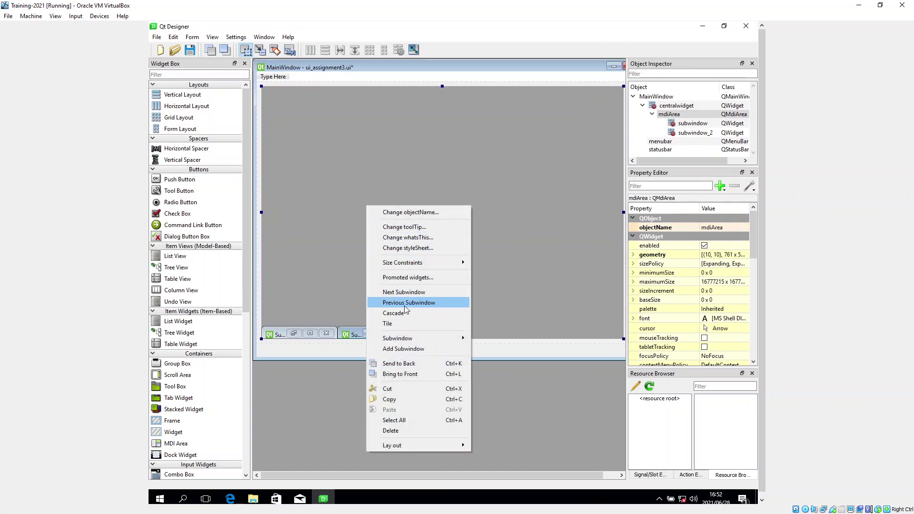
pyautogui.click(398, 349)
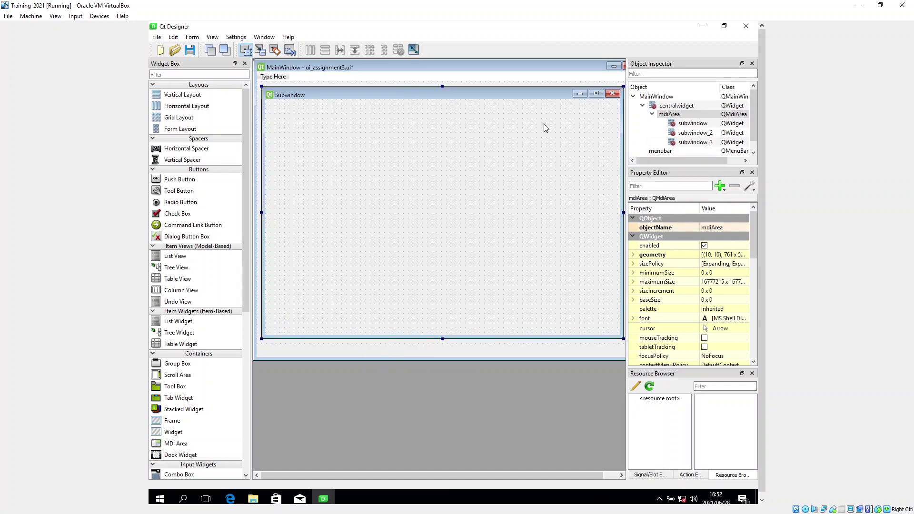
pyautogui.click(580, 93)
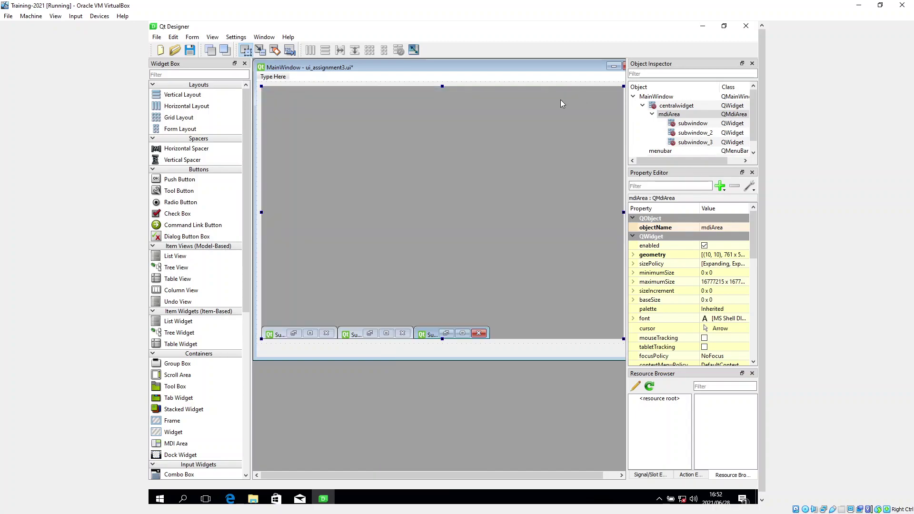
pyautogui.rightClick(481, 155)
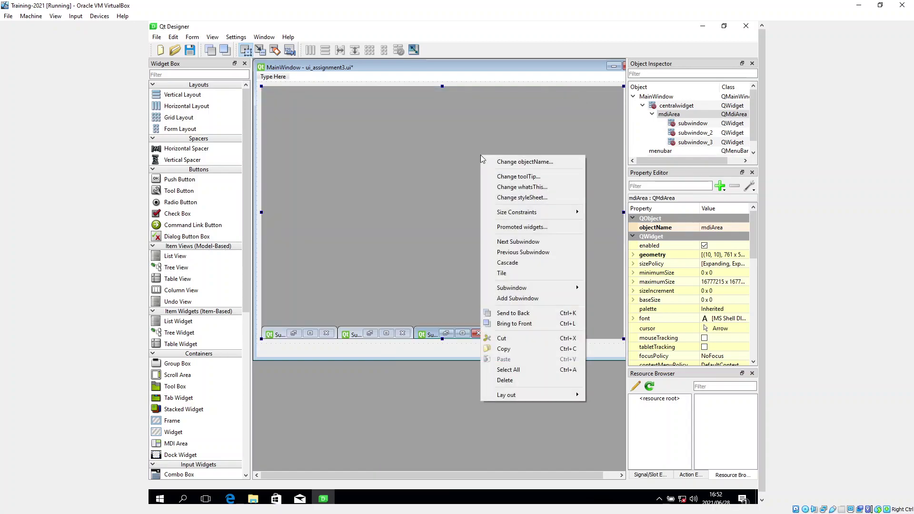
pyautogui.click(508, 300)
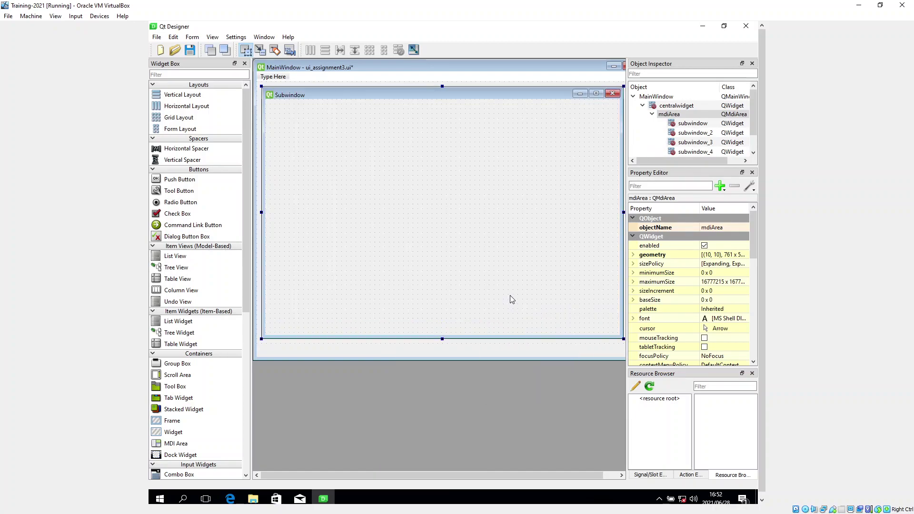
pyautogui.click(580, 93)
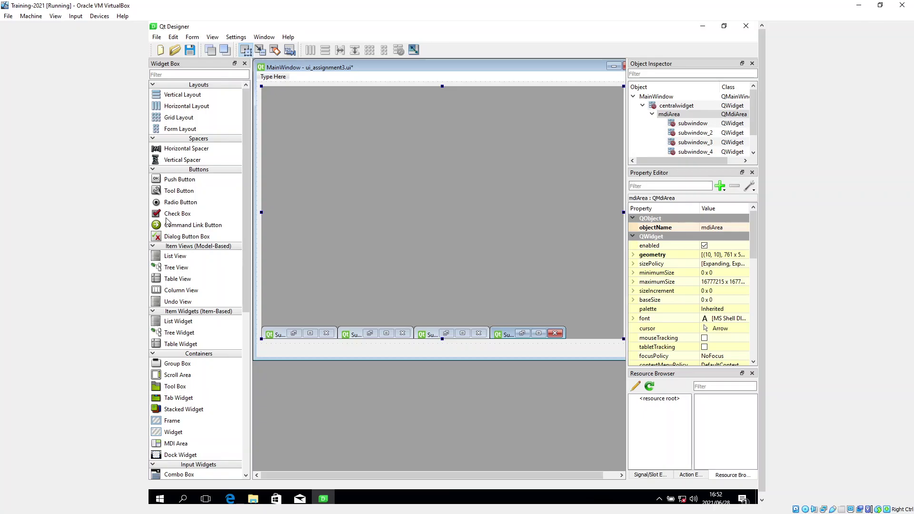
# Switch to Adobe Acrobat Reader to read the Assignment 3 programming task, and return to Qt Designer
pyautogui.hotkey('alt', 'Tab')
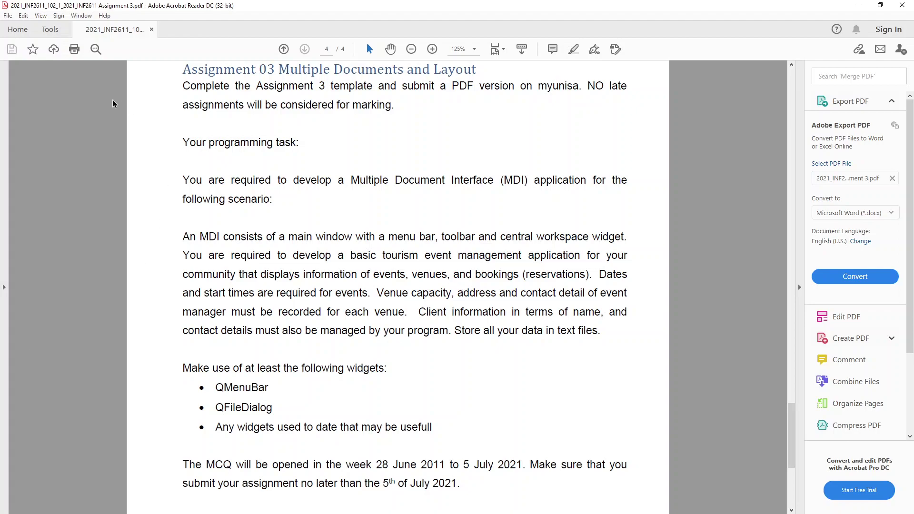
pyautogui.click(859, 6)
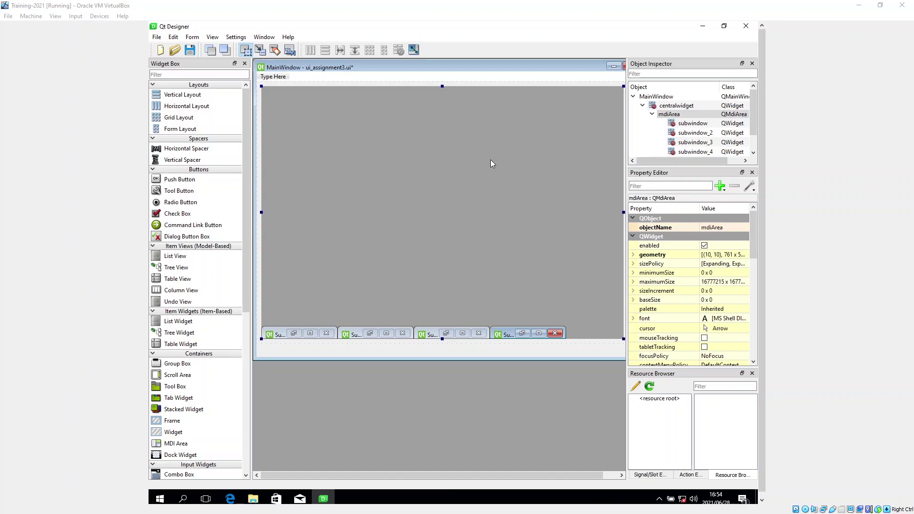
# Add a File menu to the main window's menu bar
pyautogui.doubleClick(279, 80)
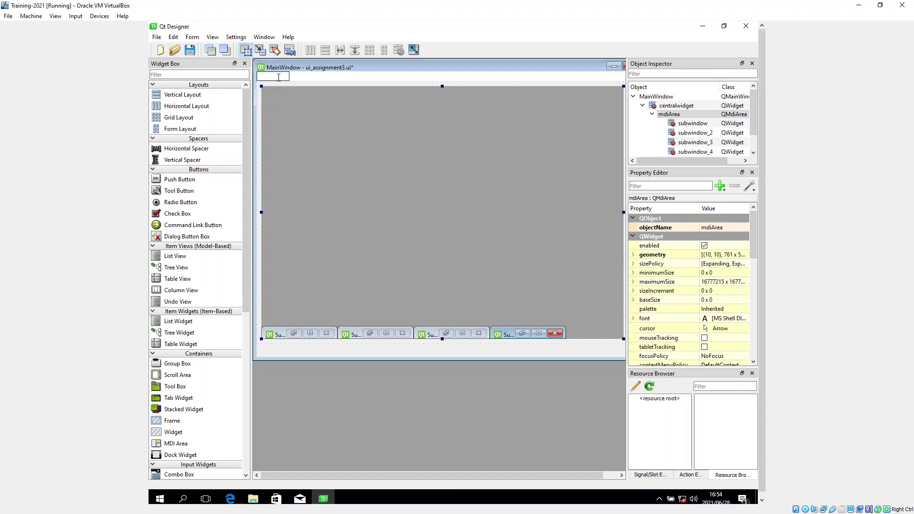
pyautogui.click(754, 148)
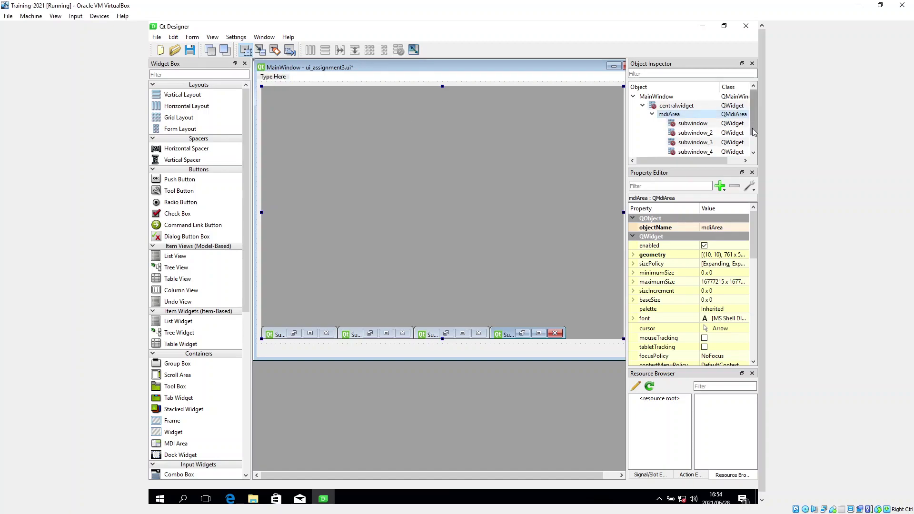
pyautogui.doubleClick(278, 77)
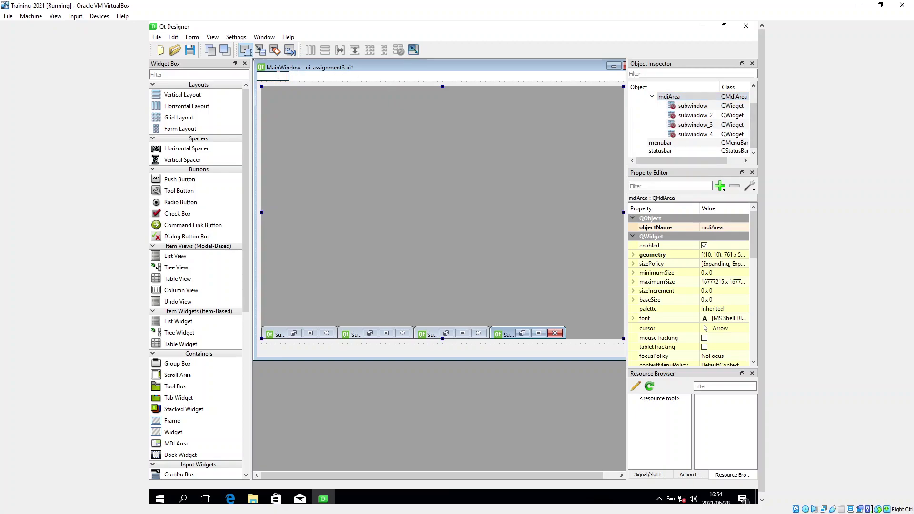
pyautogui.write('File')
pyautogui.press('Return')
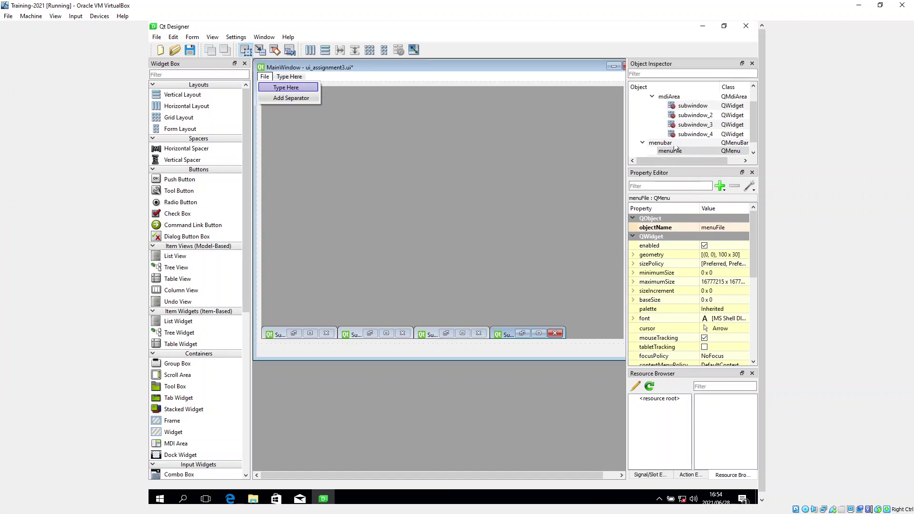
pyautogui.press('Escape')
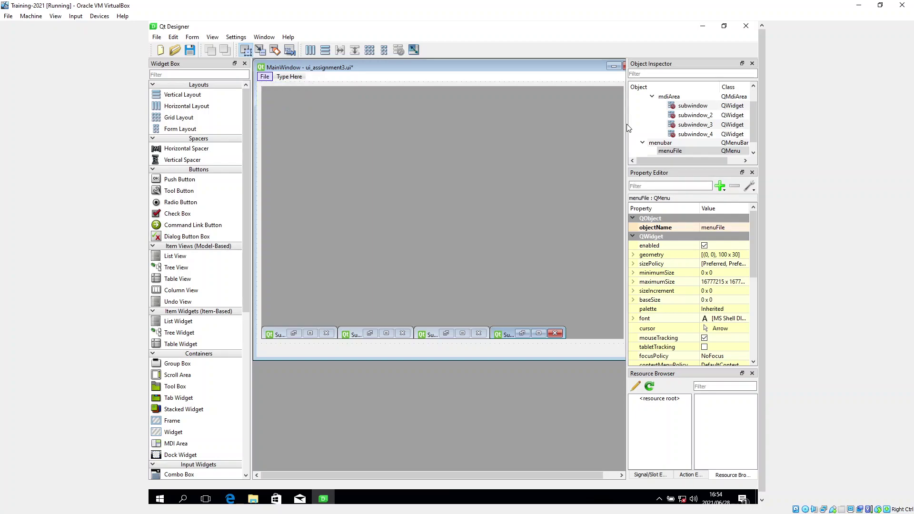
# Widen the object inspector area and check the File menu's place in the object hierarchy
pyautogui.moveTo(621, 188); pyautogui.dragTo(571, 191)
pyautogui.click(658, 150)
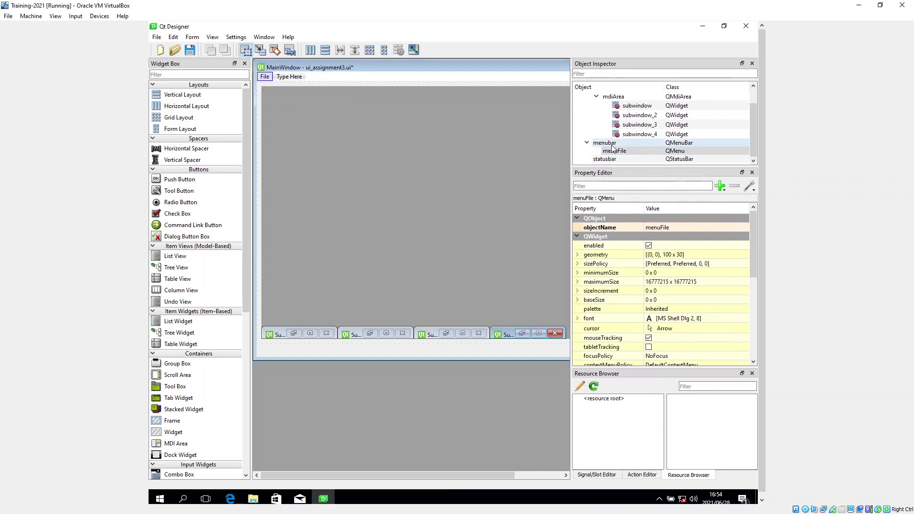
pyautogui.scroll(1, 687, 151)
pyautogui.scroll(-1, 687, 150)
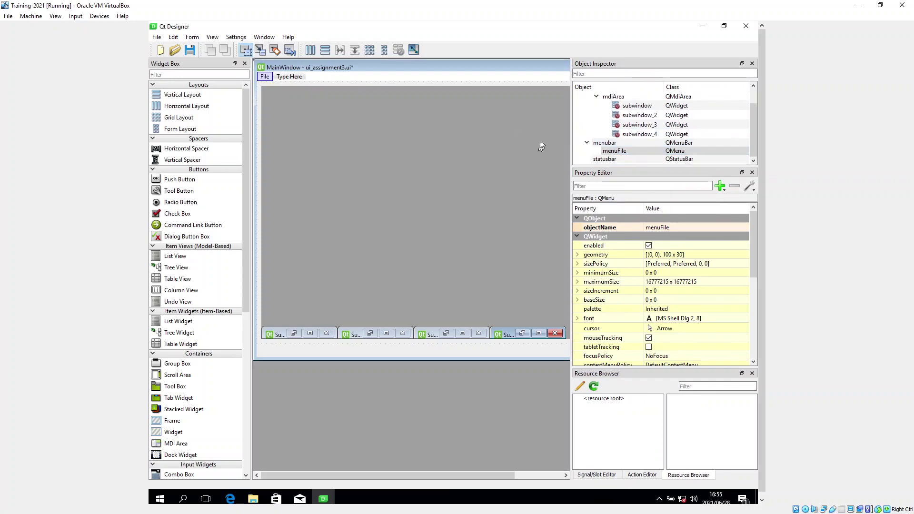
# Add Soccer and Rugby as the first two entries of the form's File menu
pyautogui.click(264, 77)
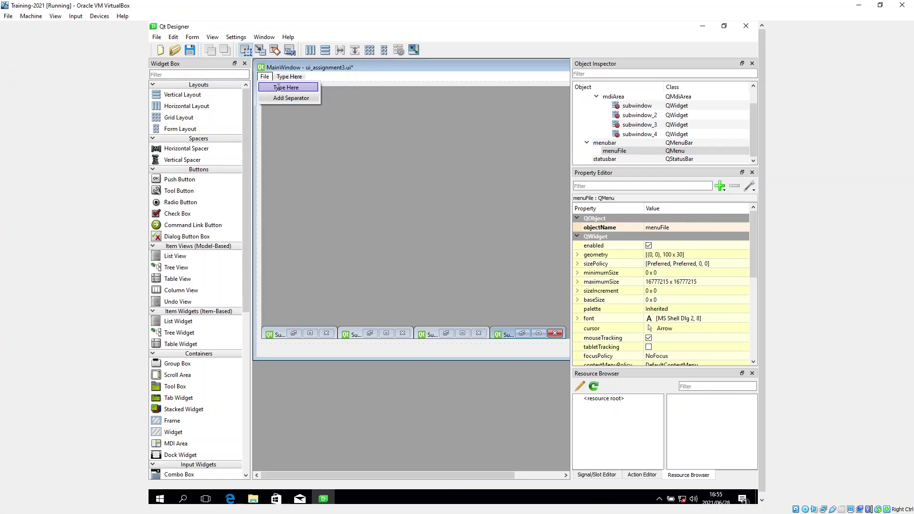
pyautogui.doubleClick(279, 88)
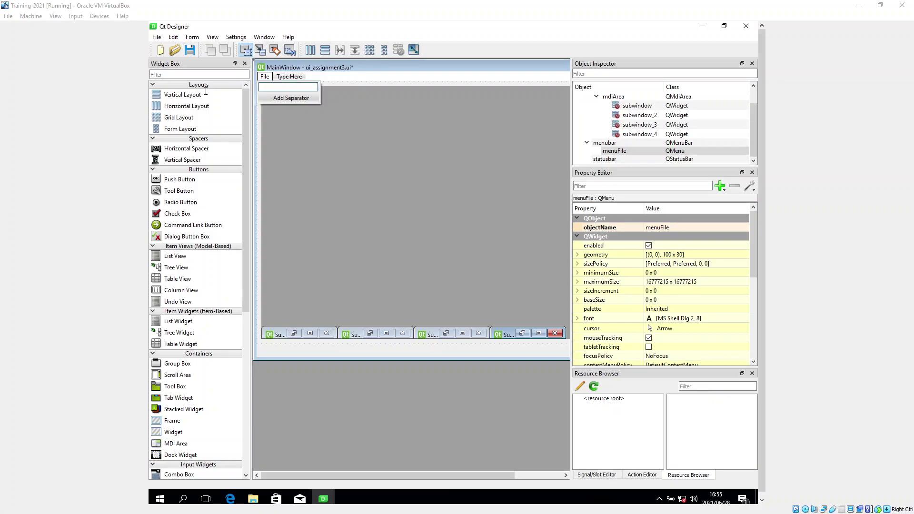
pyautogui.click(290, 87)
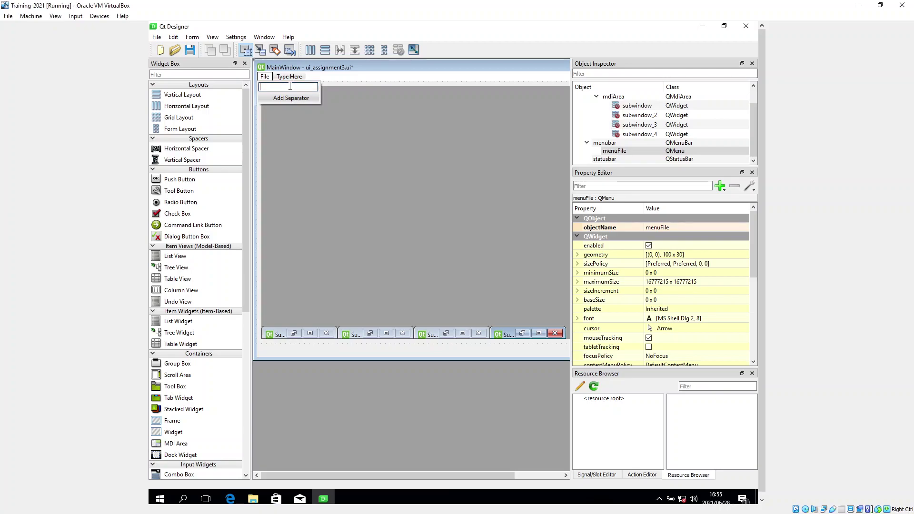
pyautogui.write('Soccer')
pyautogui.press('Return')
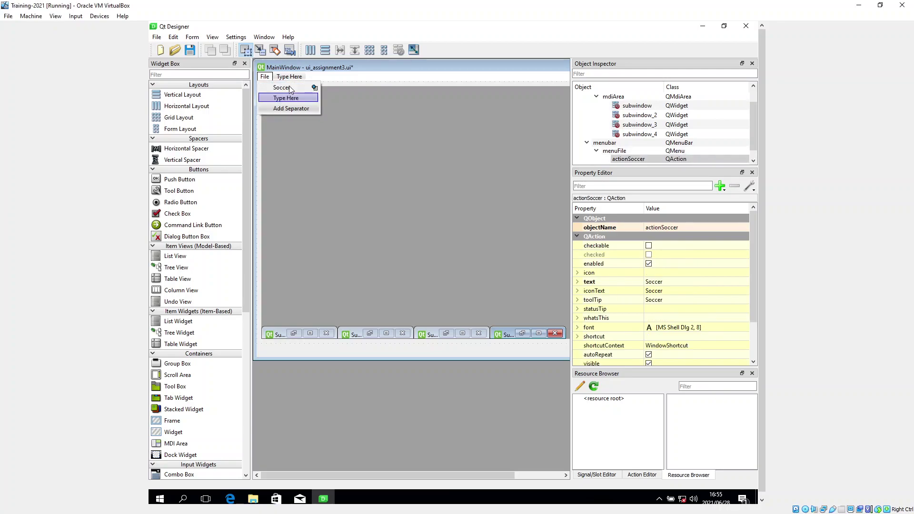
pyautogui.doubleClick(295, 99)
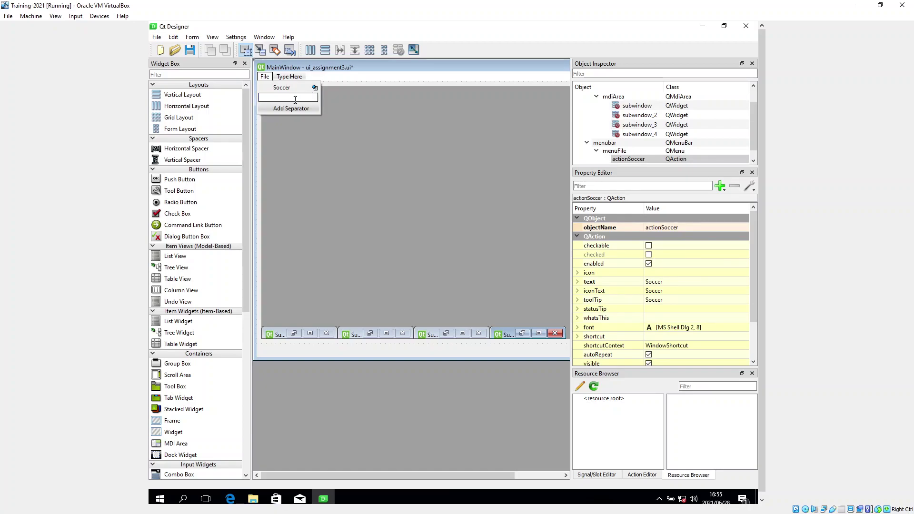
pyautogui.write('Rugby')
pyautogui.press('Return')
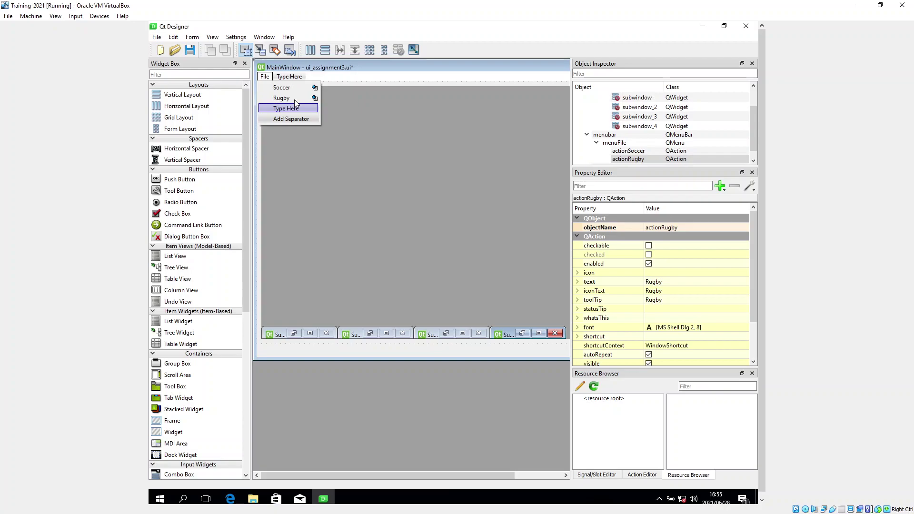
# Add Cricket and Swimming entries below Rugby in the form's File menu
pyautogui.doubleClick(293, 107)
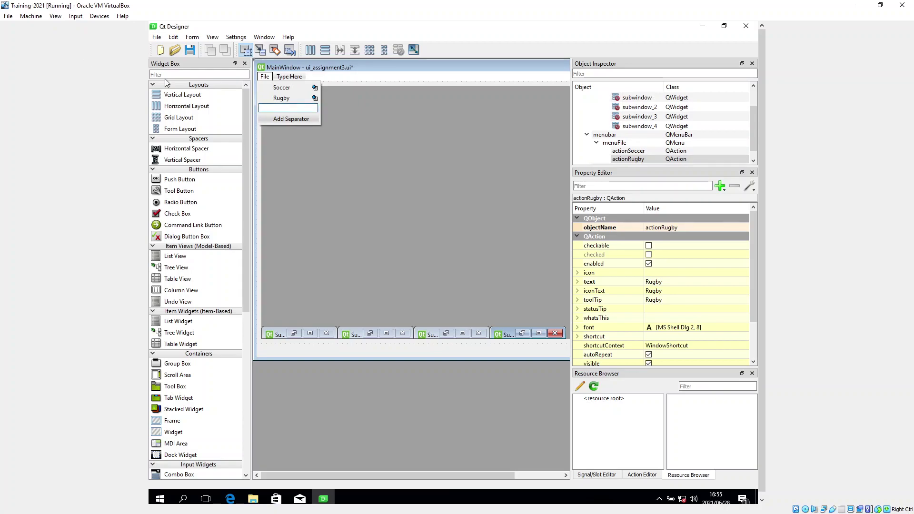
pyautogui.write('Cricket')
pyautogui.press('Return')
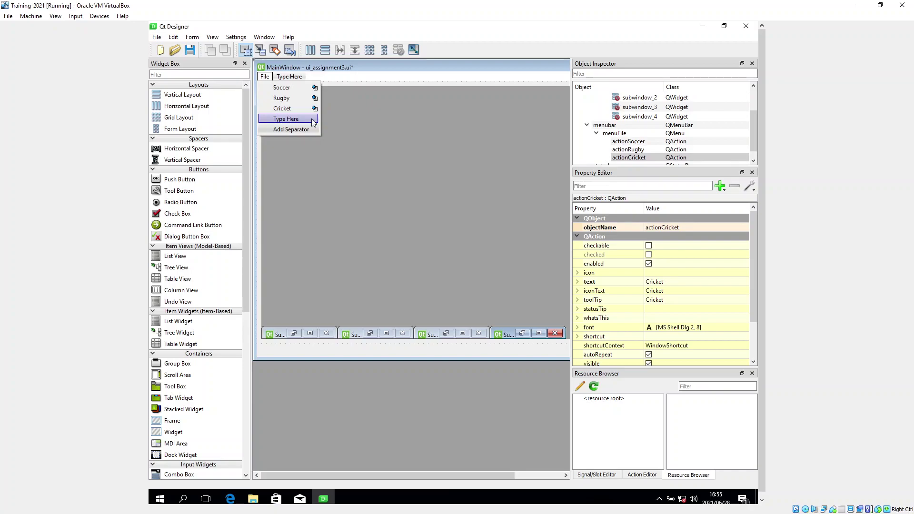
pyautogui.doubleClick(293, 120)
pyautogui.write('Swimming')
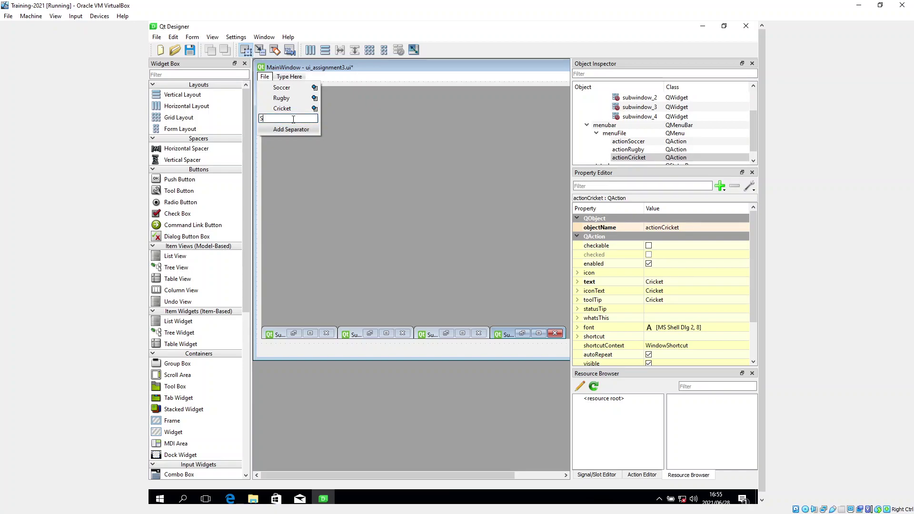
pyautogui.press('Return')
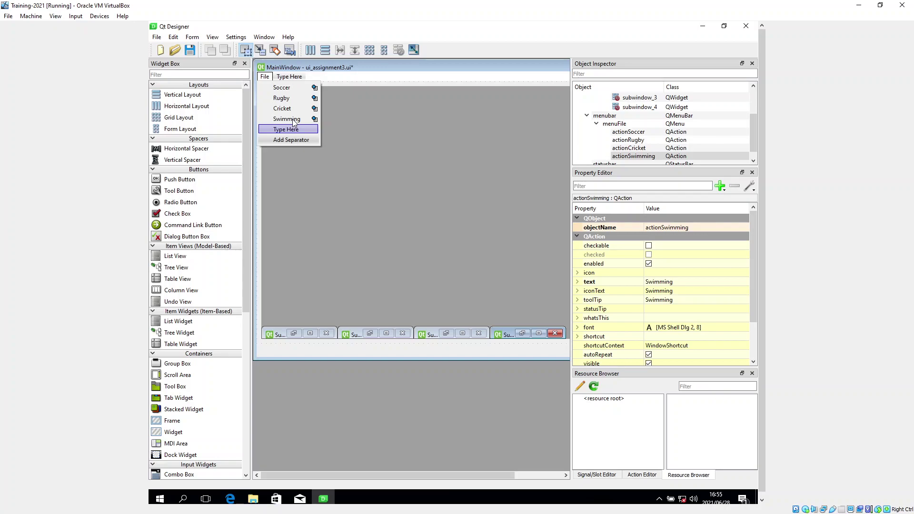
# Add a Window menu next to File on the form's menu bar
pyautogui.doubleClick(290, 78)
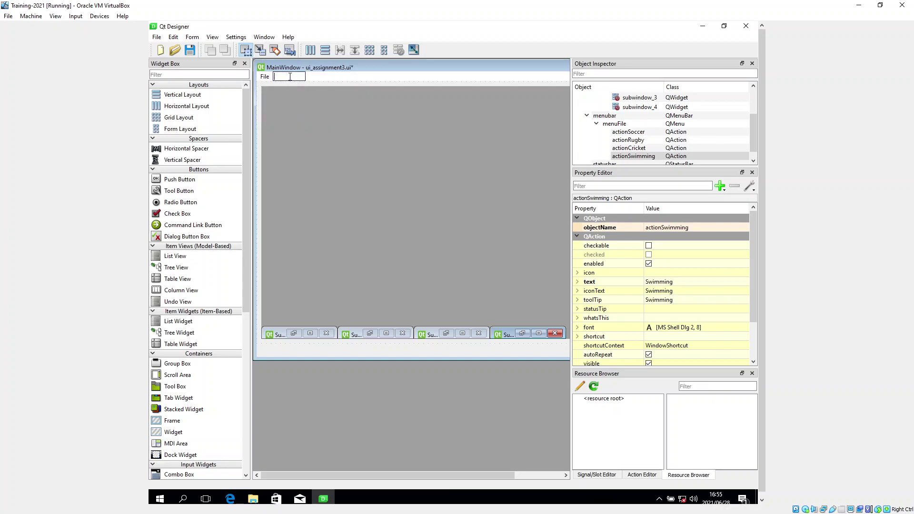
pyautogui.write('Window')
pyautogui.press('Return')
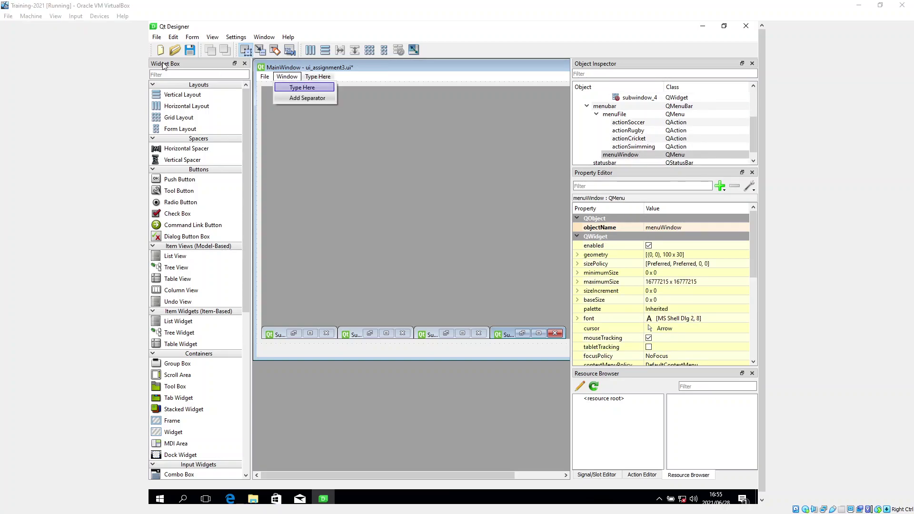
# Add Tabbed View and Subwindow View as the first two entries of the form's Window menu
pyautogui.doubleClick(297, 87)
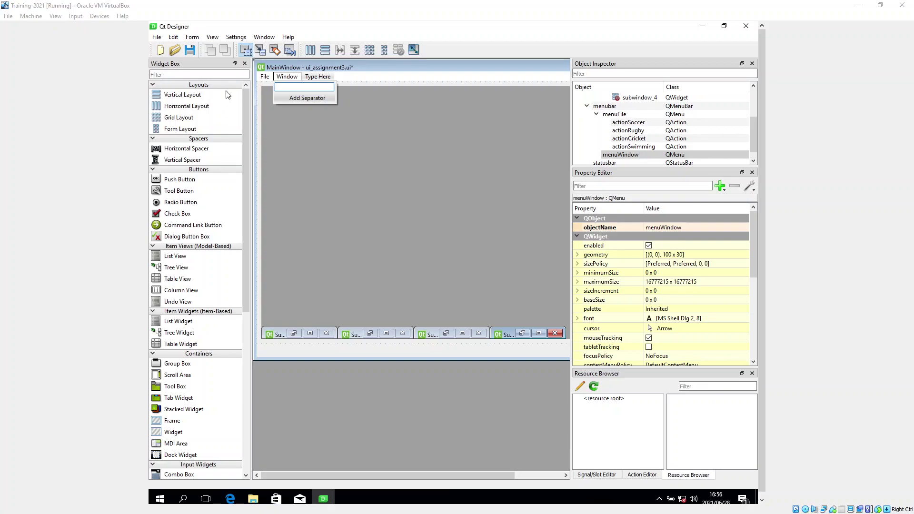
pyautogui.click(288, 87)
pyautogui.write('T')
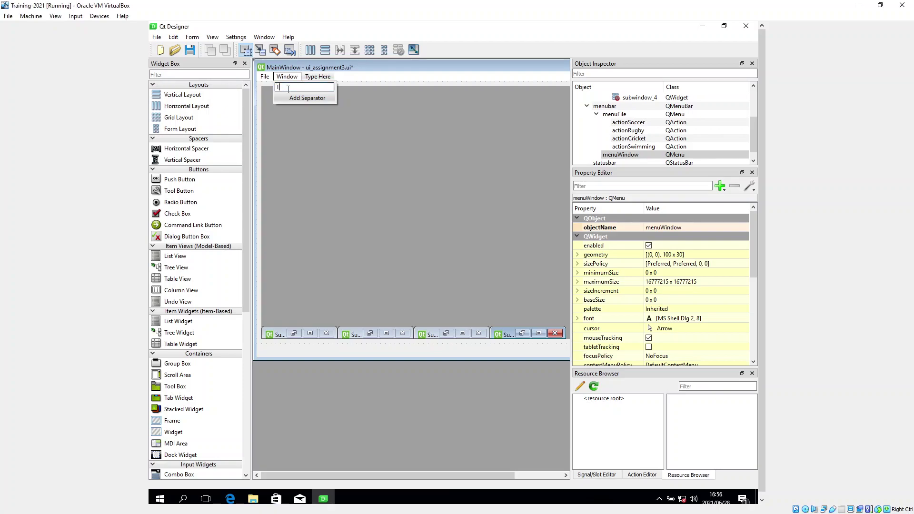
pyautogui.write('abbed View')
pyautogui.press('Return')
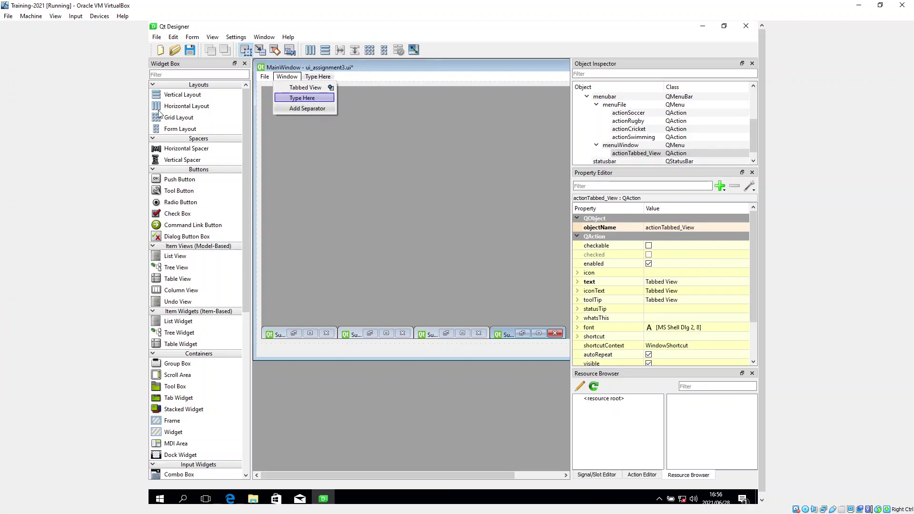
pyautogui.click(302, 97)
pyautogui.write('Subwindow View')
pyautogui.press('Return')
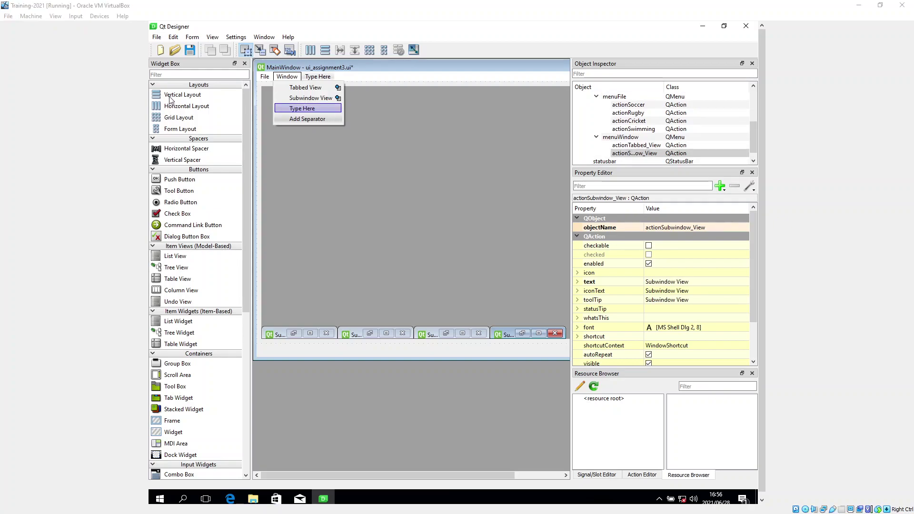
# Add Tiled and Cascade entries below Subwindow View in the form's Window menu
pyautogui.click(294, 108)
pyautogui.write('Tiled')
pyautogui.press('Return')
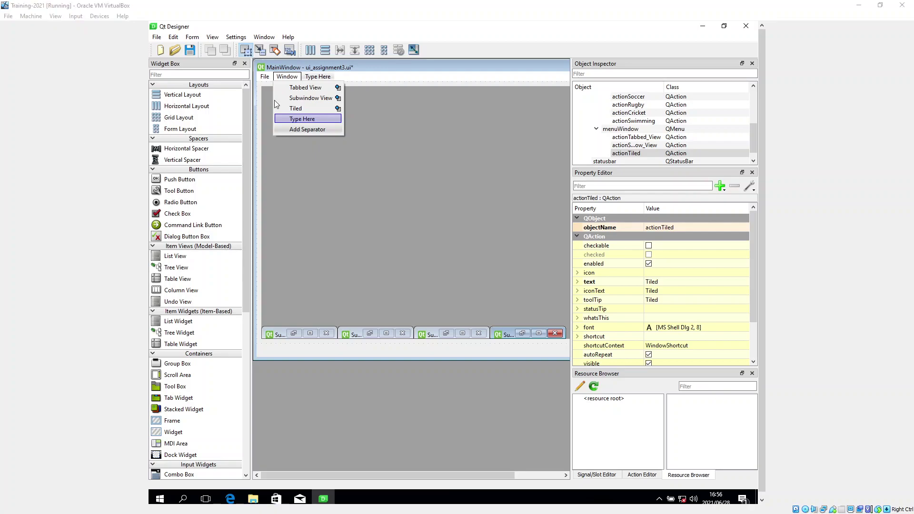
pyautogui.click(302, 119)
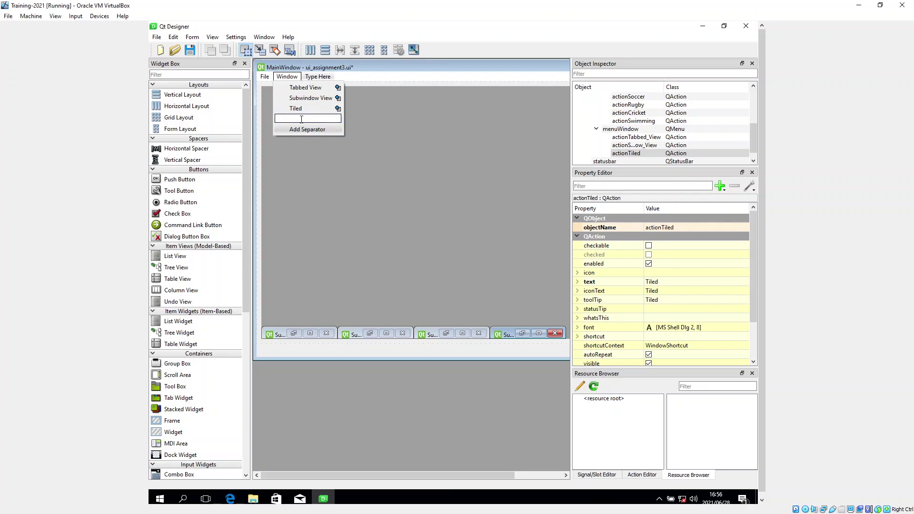
pyautogui.write('Cascade')
pyautogui.press('Return')
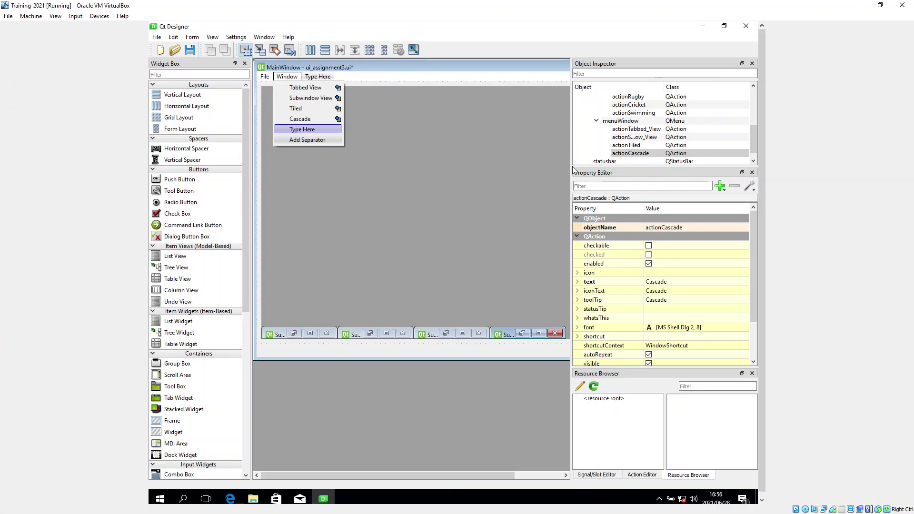
# Widen the object name column in the object hierarchy and review the menu actions and subwindows listed there
pyautogui.moveTo(666, 92); pyautogui.dragTo(682, 92)
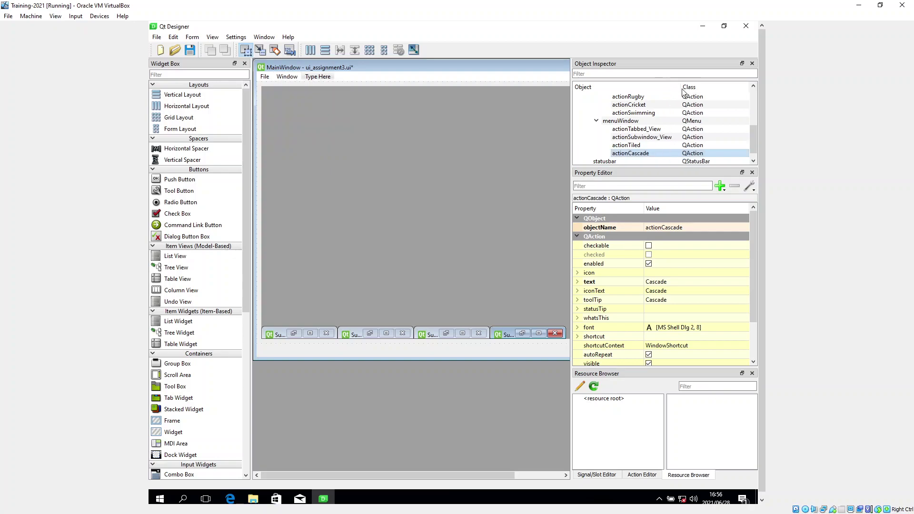
pyautogui.click(392, 76)
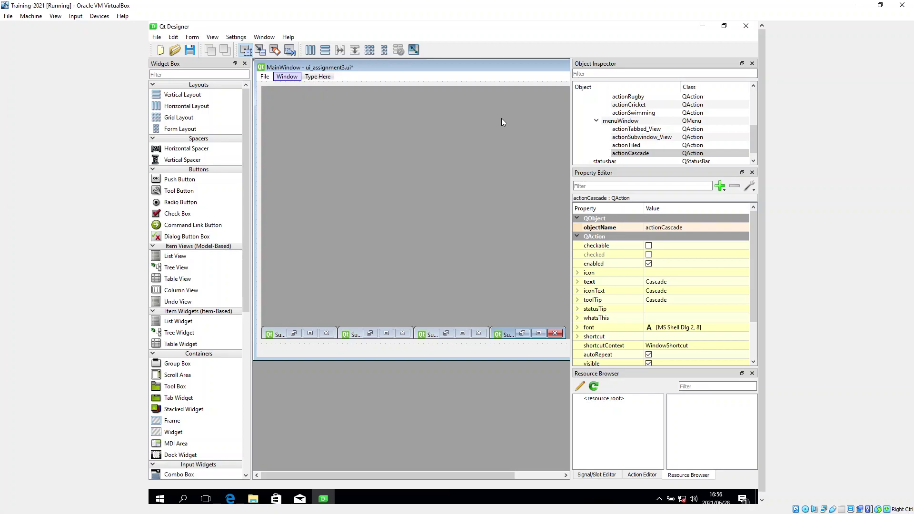
pyautogui.scroll(2, 627, 127)
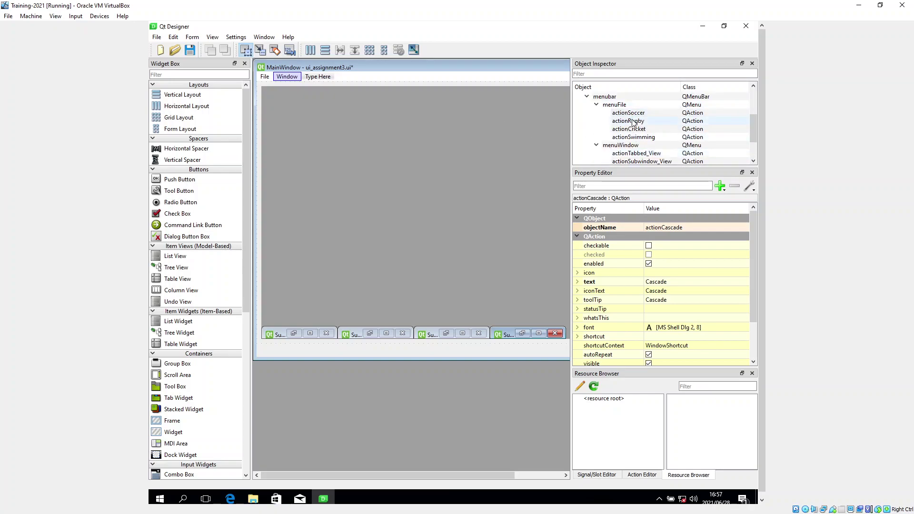
pyautogui.scroll(3, 635, 135)
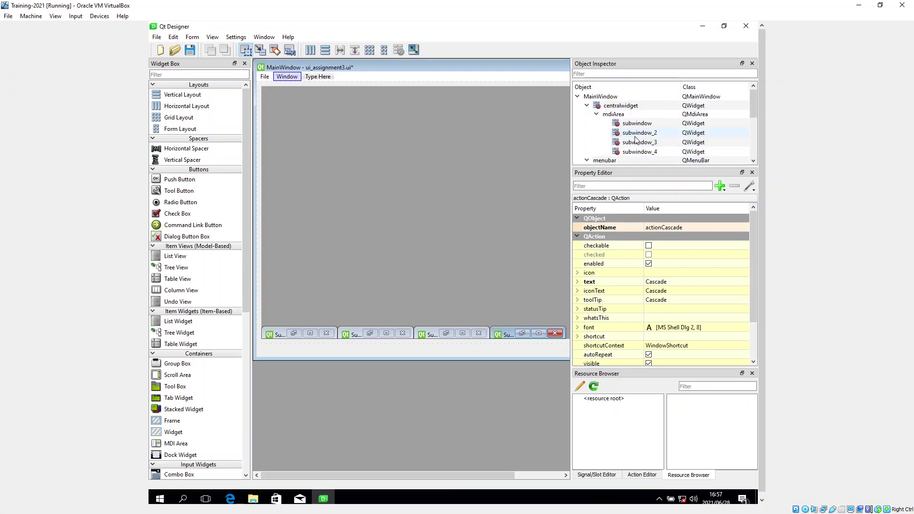
pyautogui.scroll(-3, 635, 139)
pyautogui.scroll(3, 635, 139)
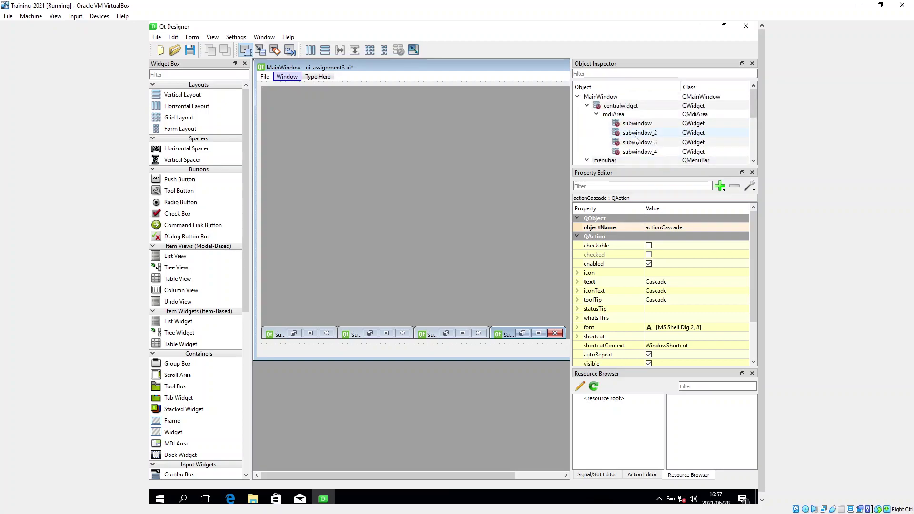